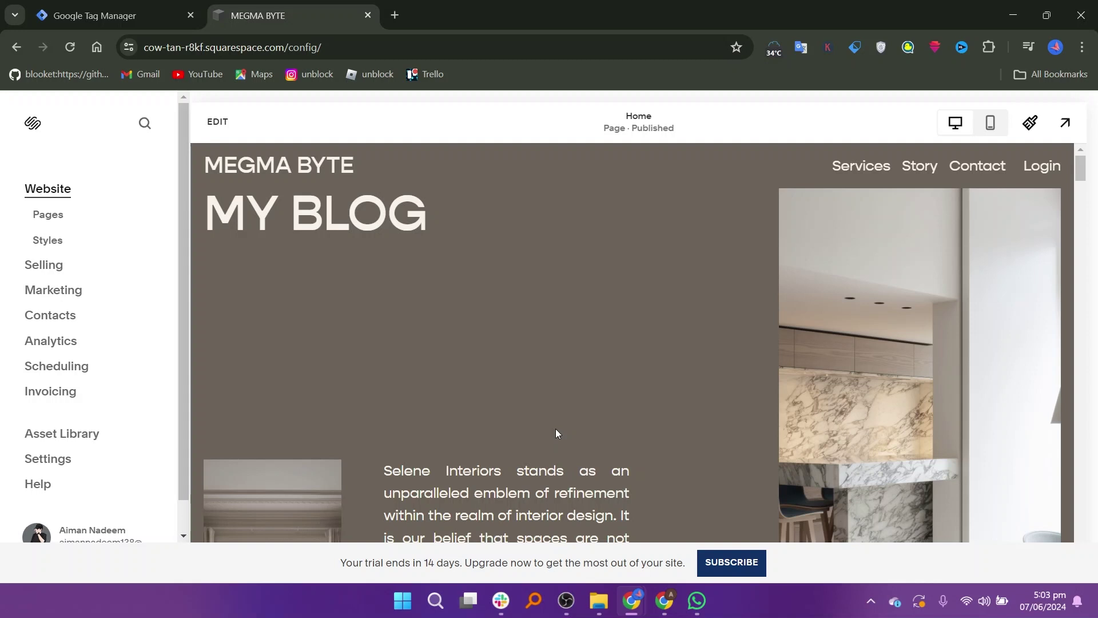
Step: Add a Button block from Basic blocks to the home page's MY BLOG section
click(217, 121)
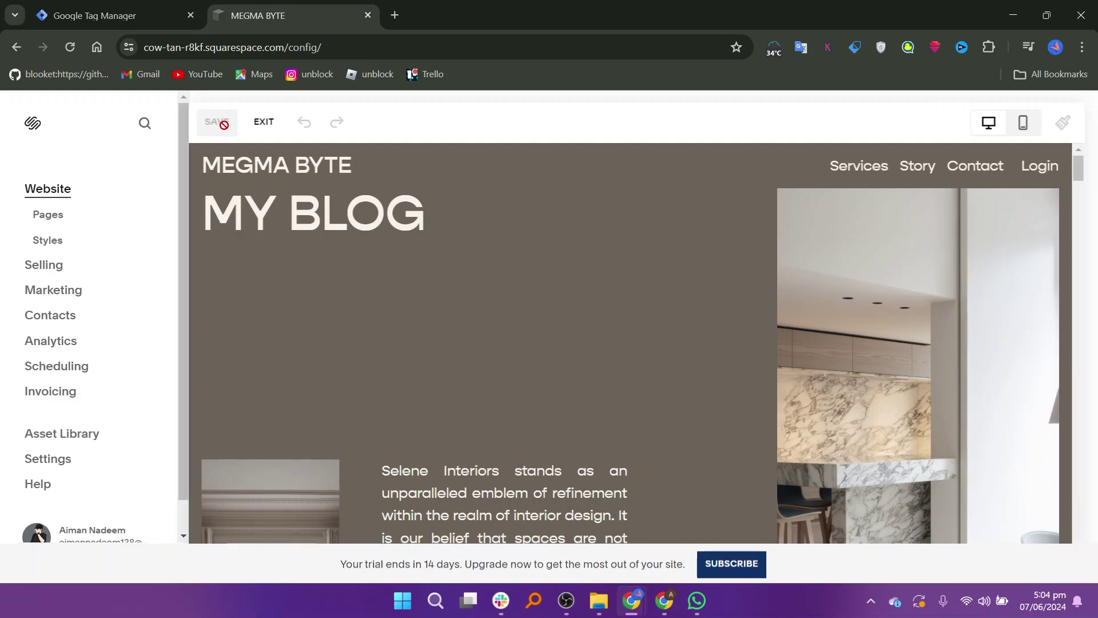
mouse_move(361, 344)
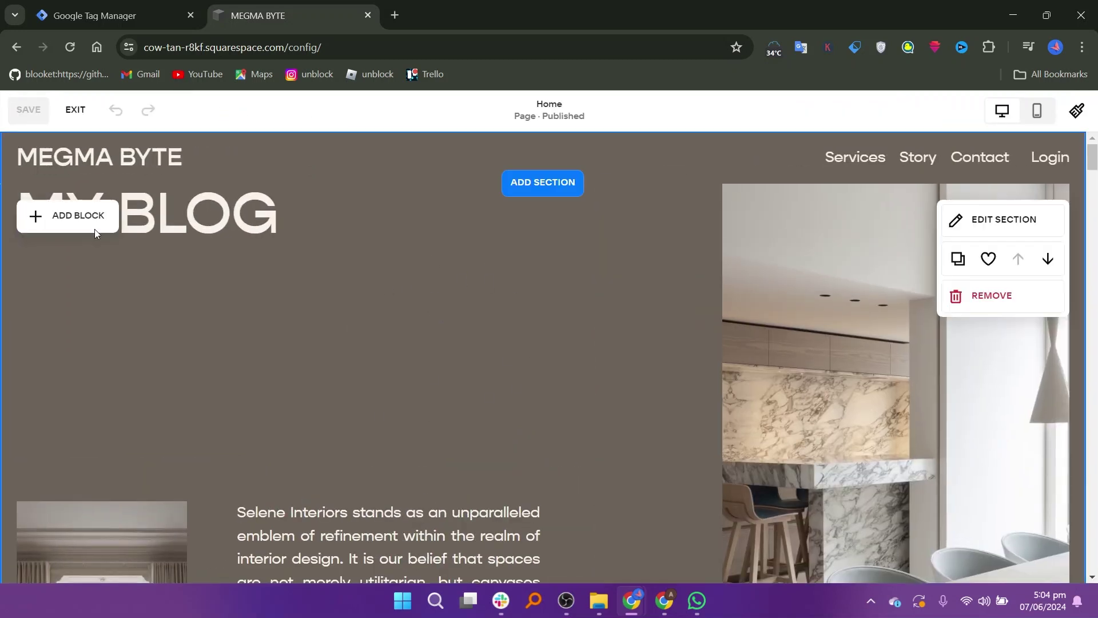
click(64, 214)
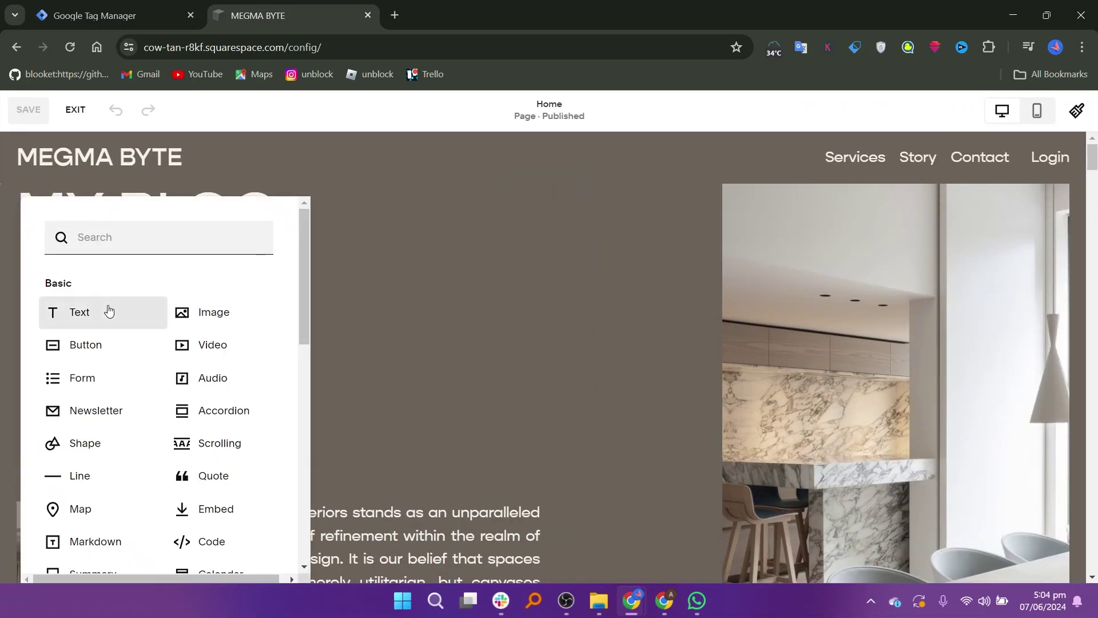
click(87, 345)
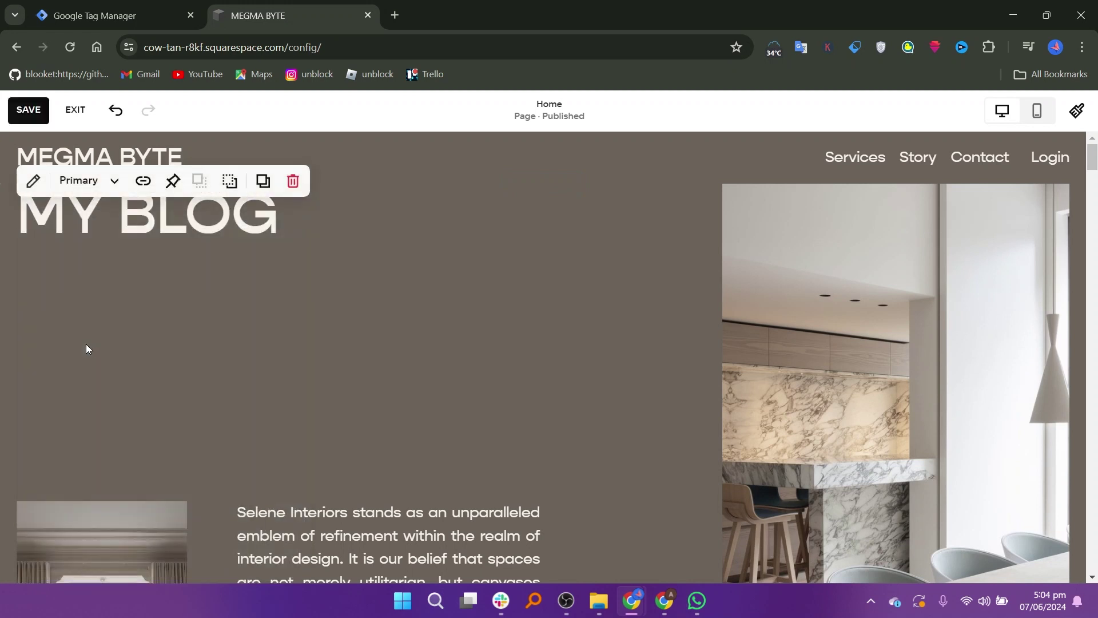
click(86, 343)
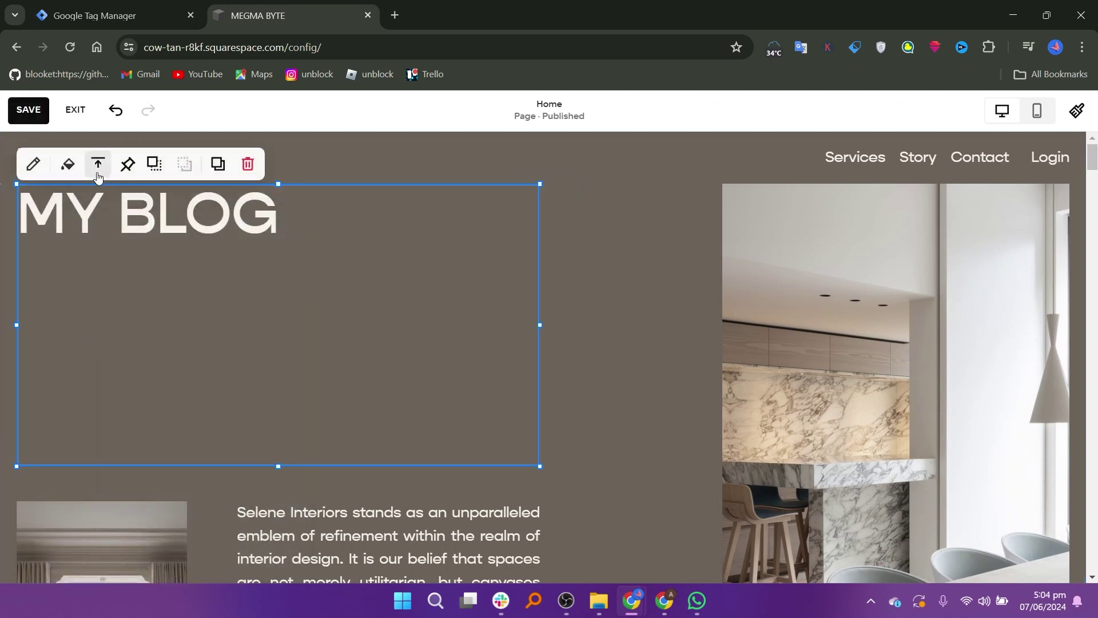
key(Escape)
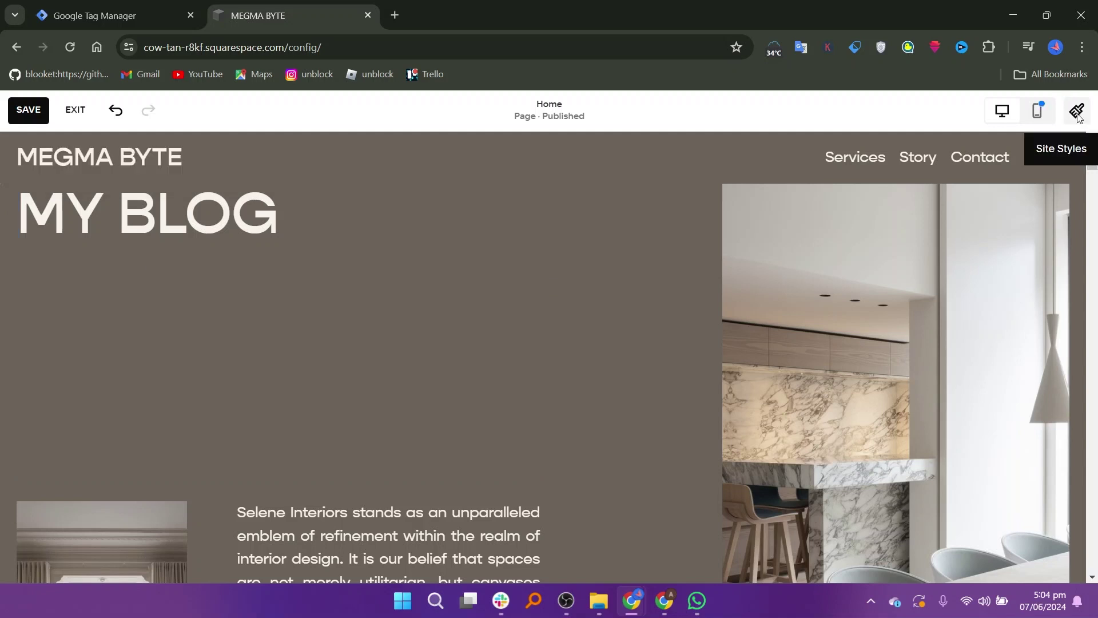
click(1077, 113)
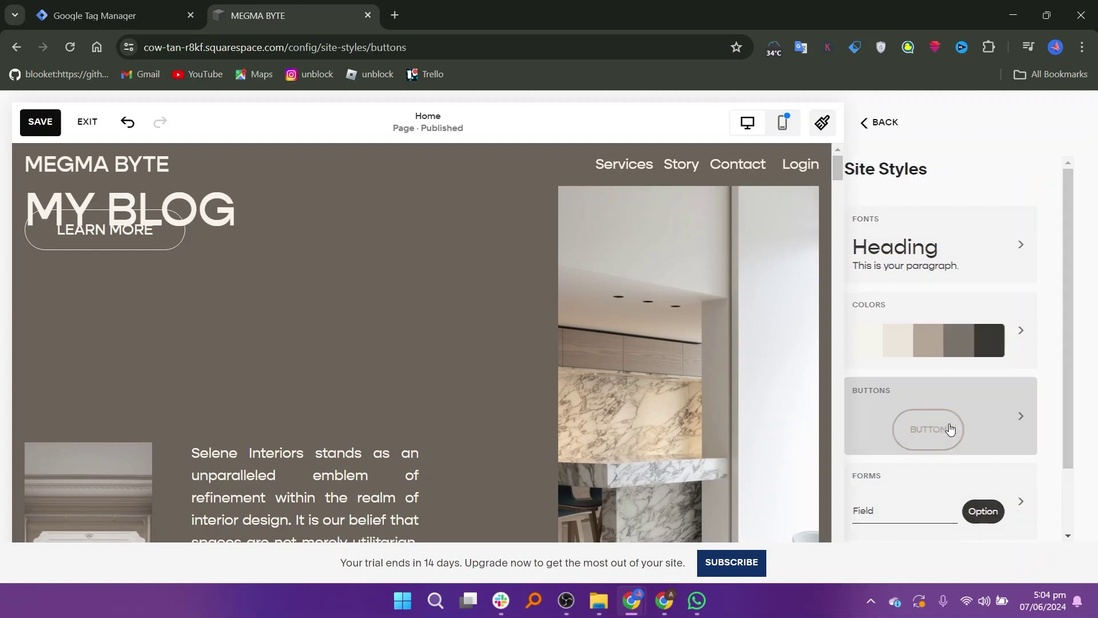
Step: Review the Primary, Secondary and Tertiary button styles in Site Styles
click(975, 417)
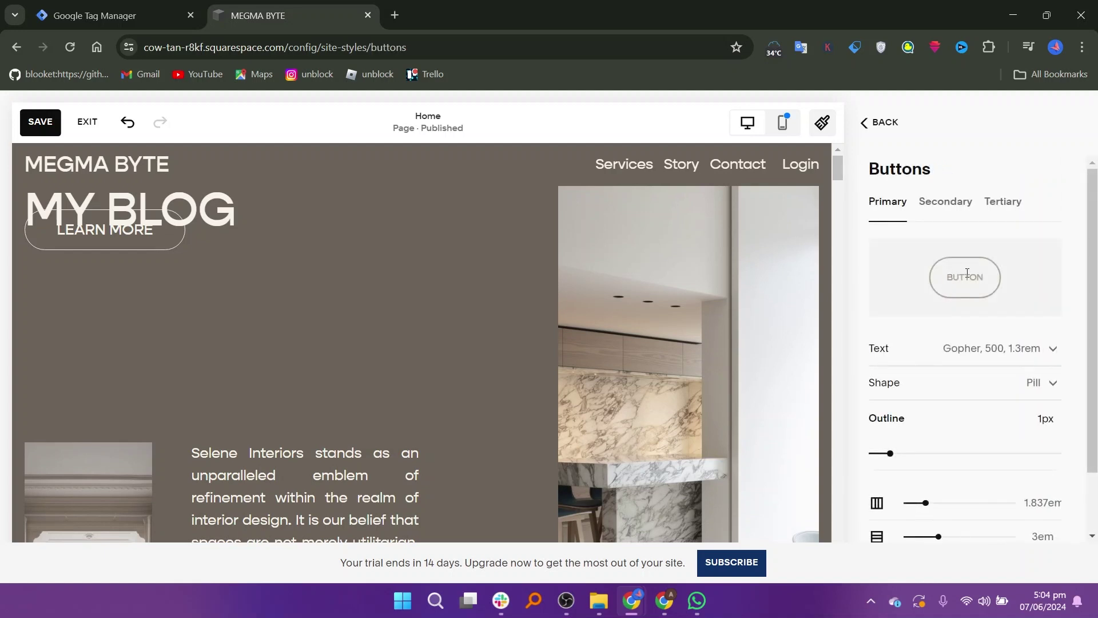
click(945, 201)
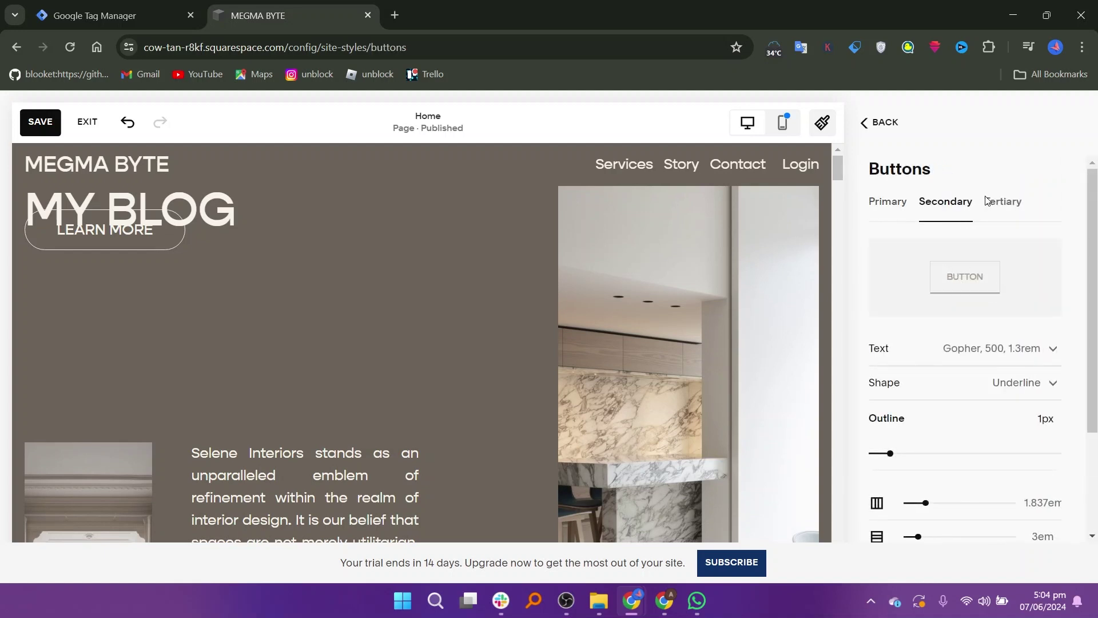
click(1004, 201)
click(888, 201)
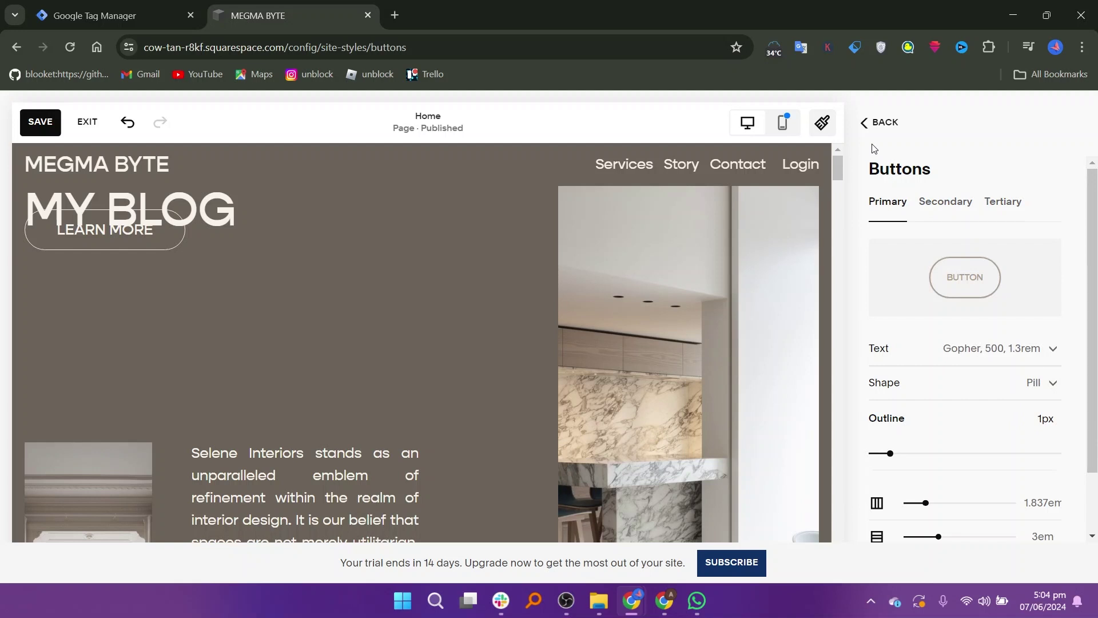
click(867, 124)
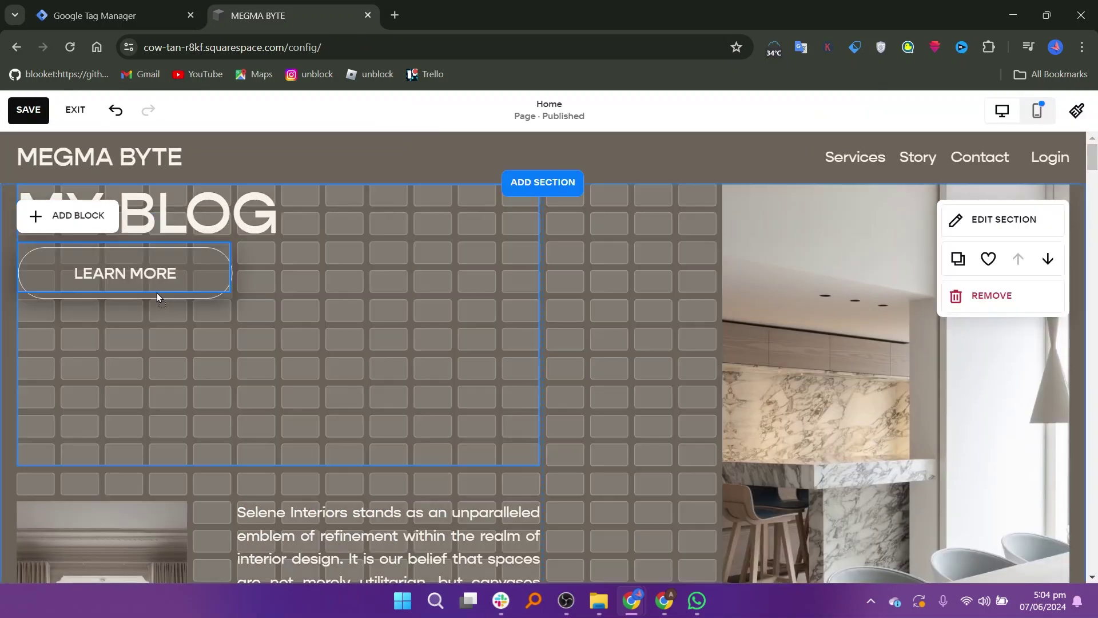
Step: Drag the LEARN MORE button down in the grid to sit below MY BLOG
click(157, 292)
drag(158, 294, 157, 279)
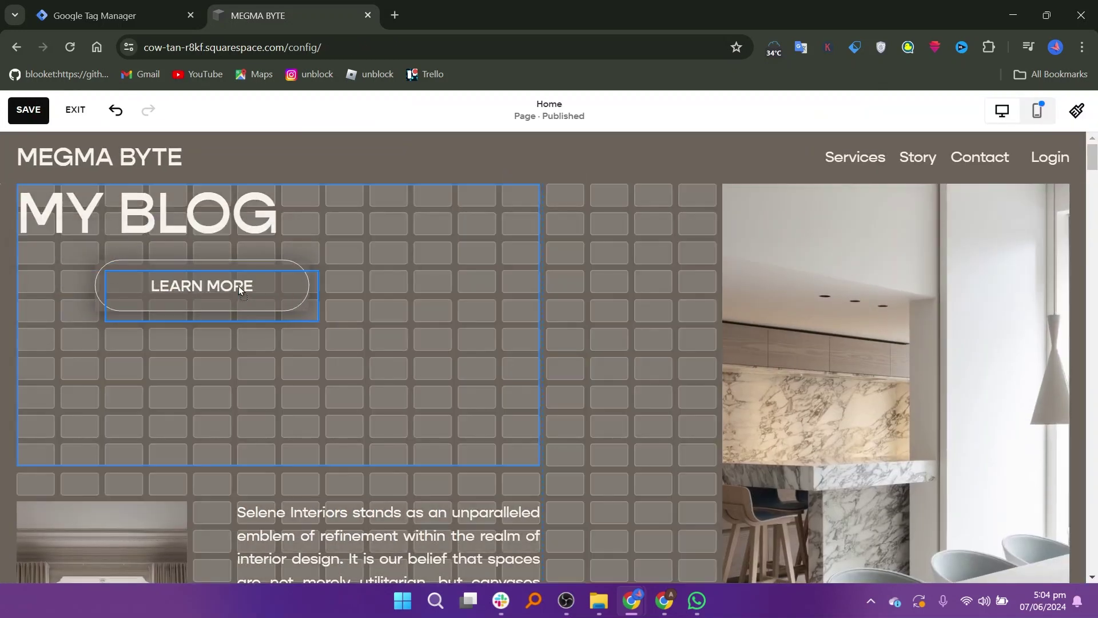
drag(156, 276, 283, 439)
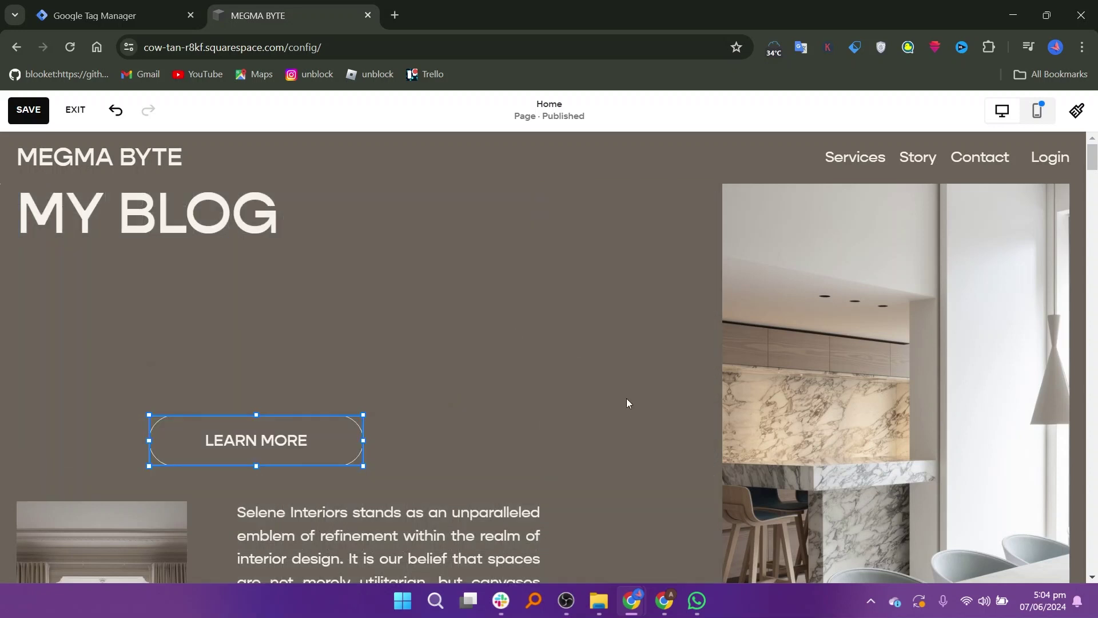
click(301, 442)
click(167, 383)
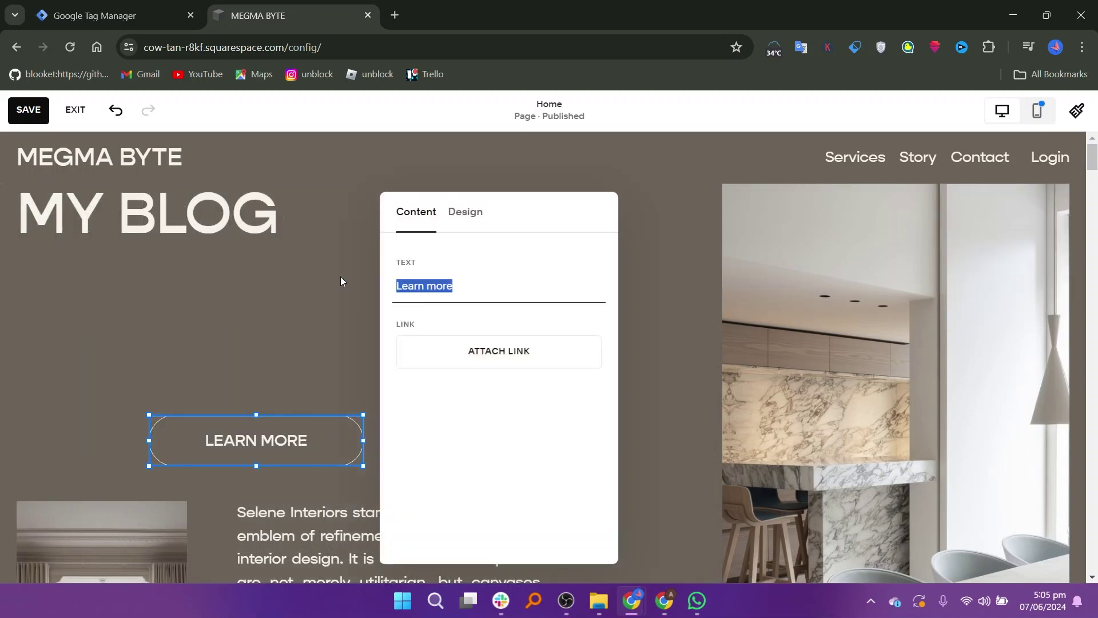
text(CLICK HERE)
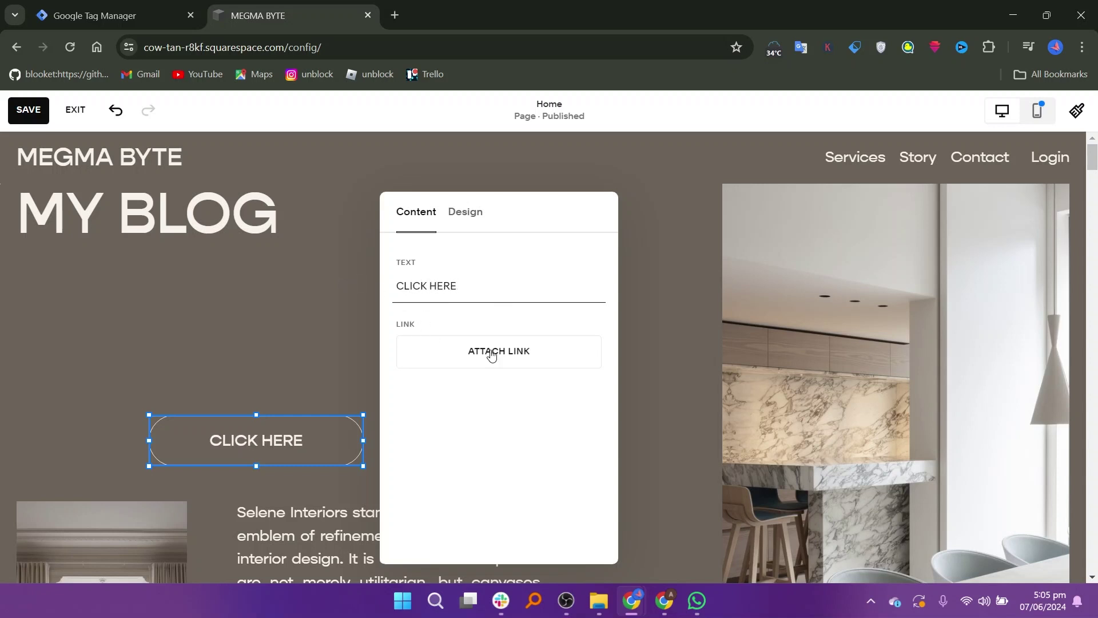
click(476, 356)
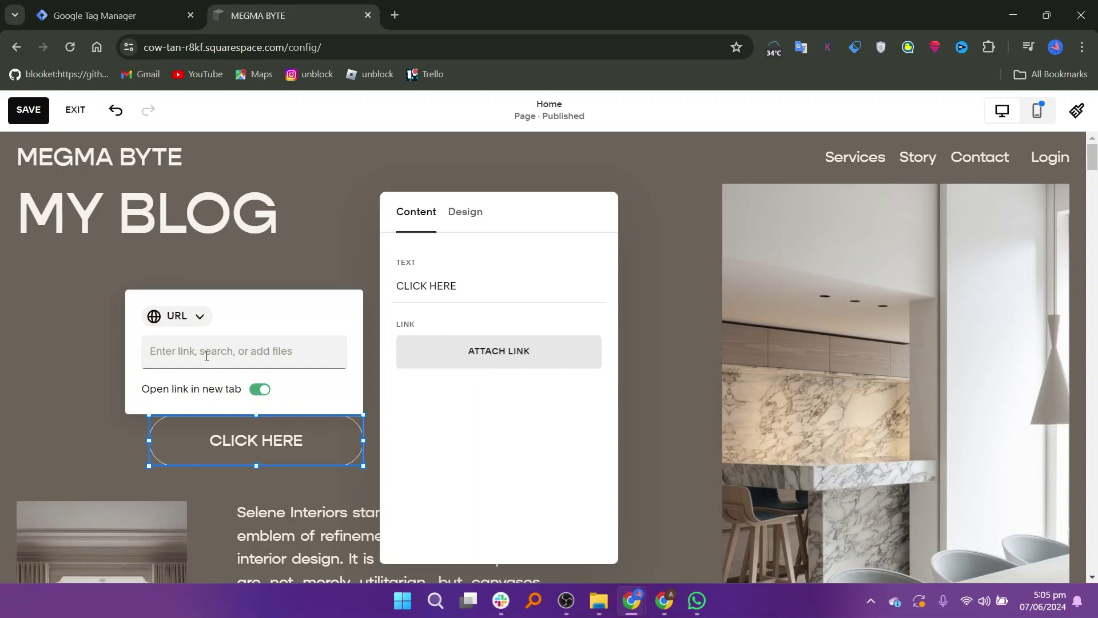
text(YOUTUBE.)
key(Return)
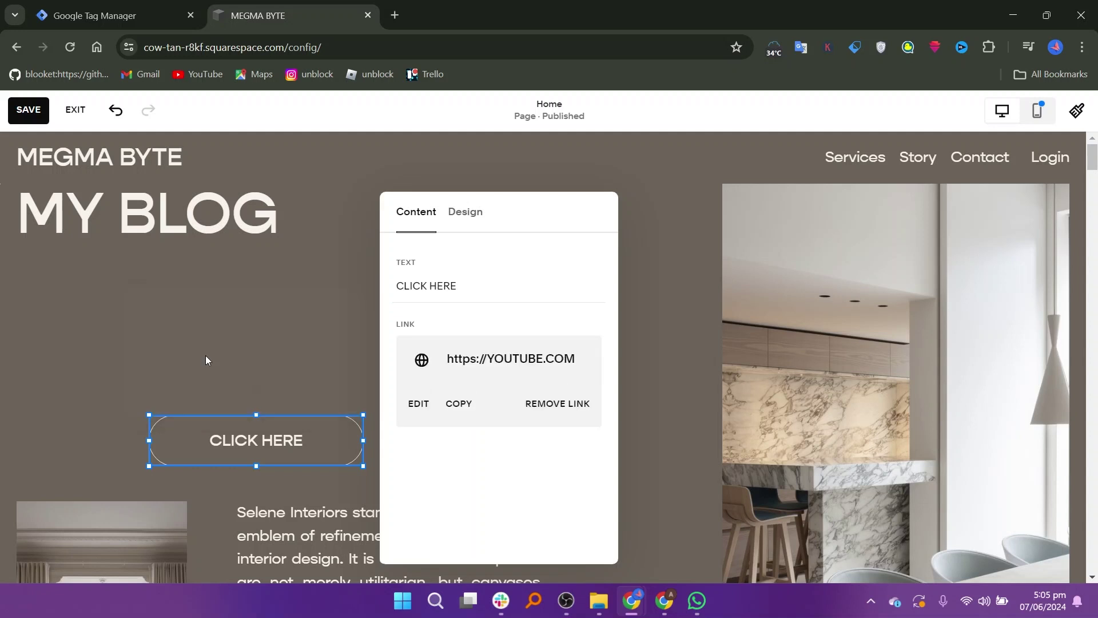
click(256, 411)
mouse_move(270, 445)
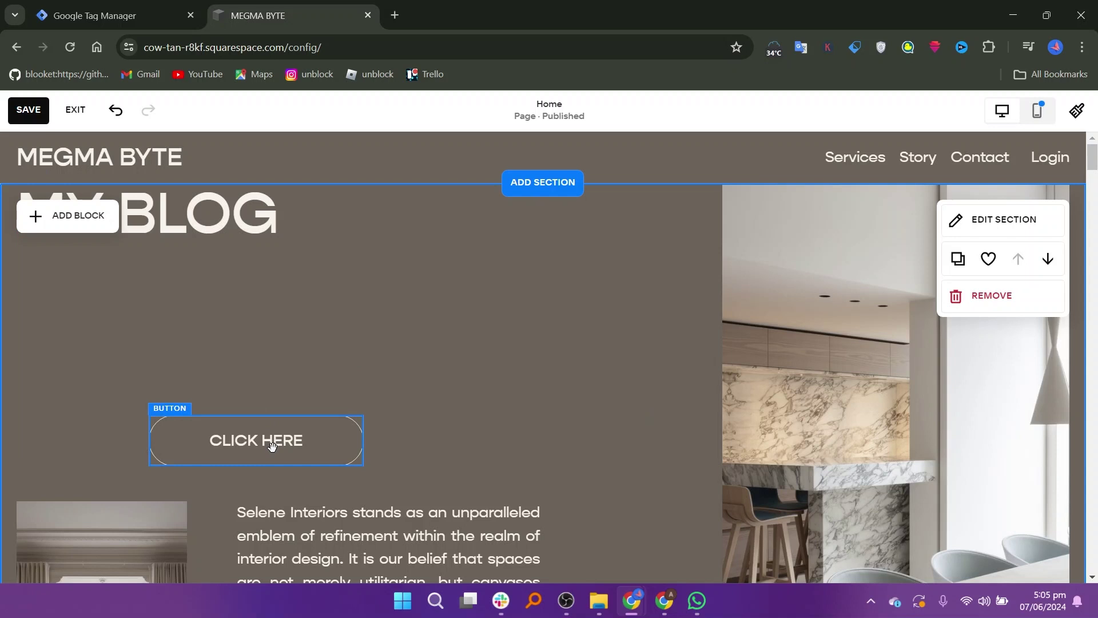
Step: Reopen the CLICK HERE button's settings, then close them again
double_click(340, 434)
click(646, 399)
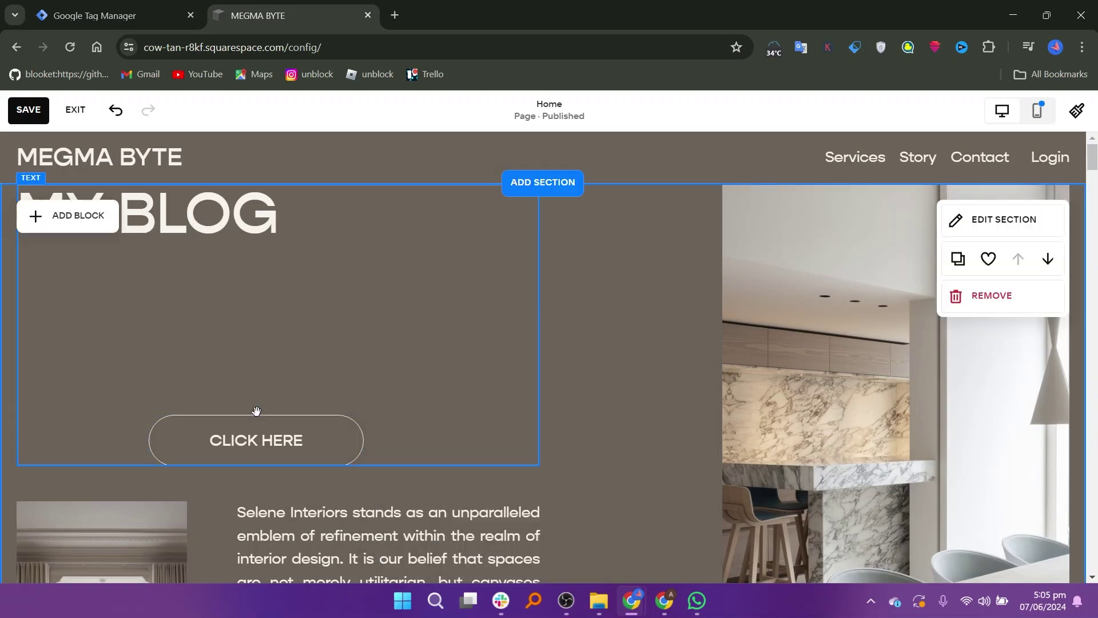